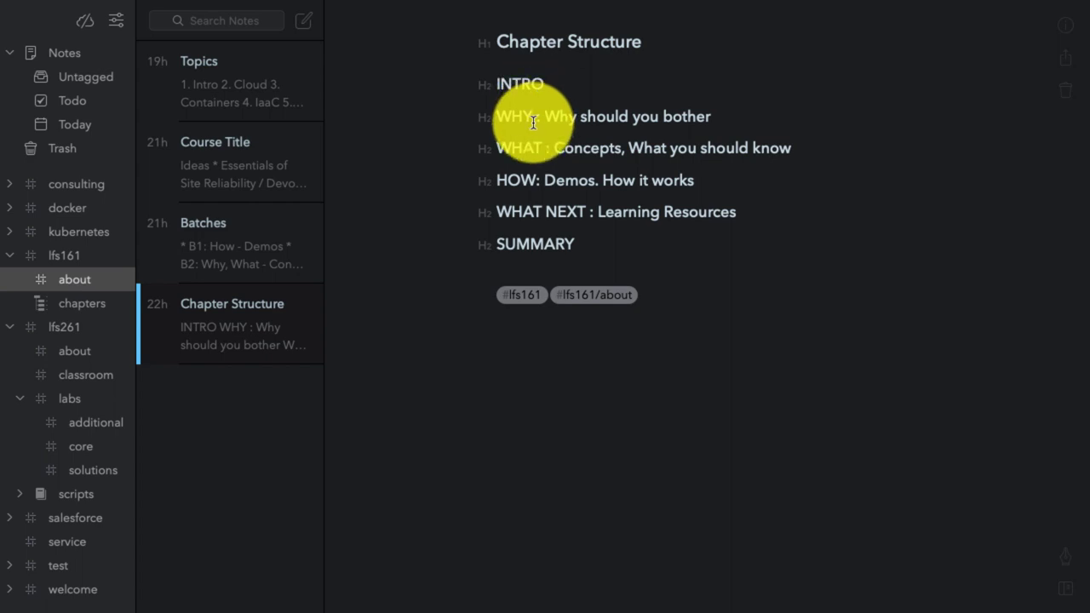
Place the caret on the WHY and WHAT headings of the Chapter Structure note, ending on WHY
click(578, 122)
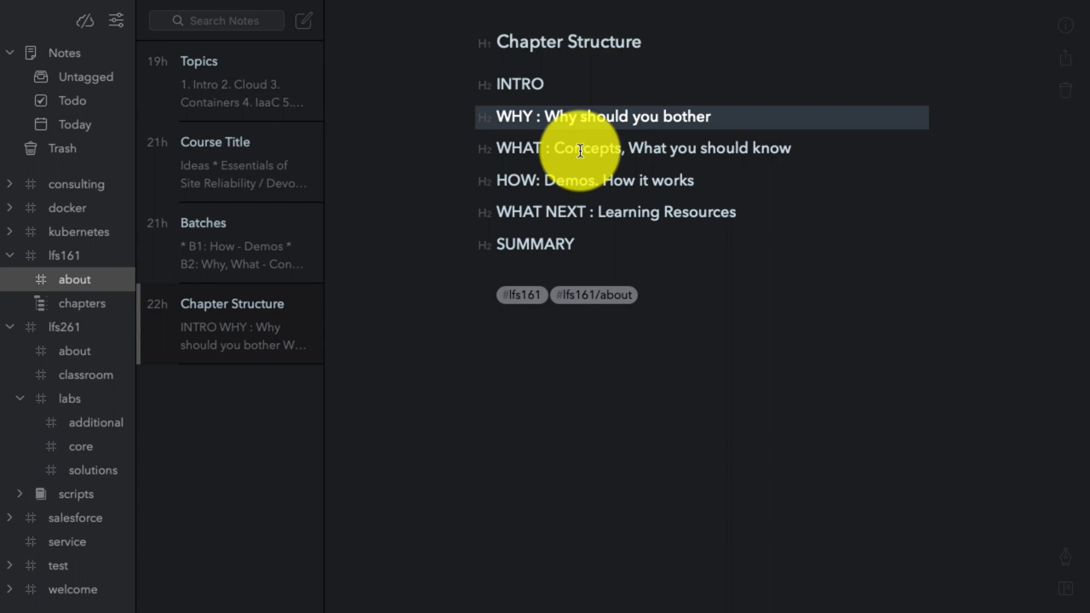
click(579, 151)
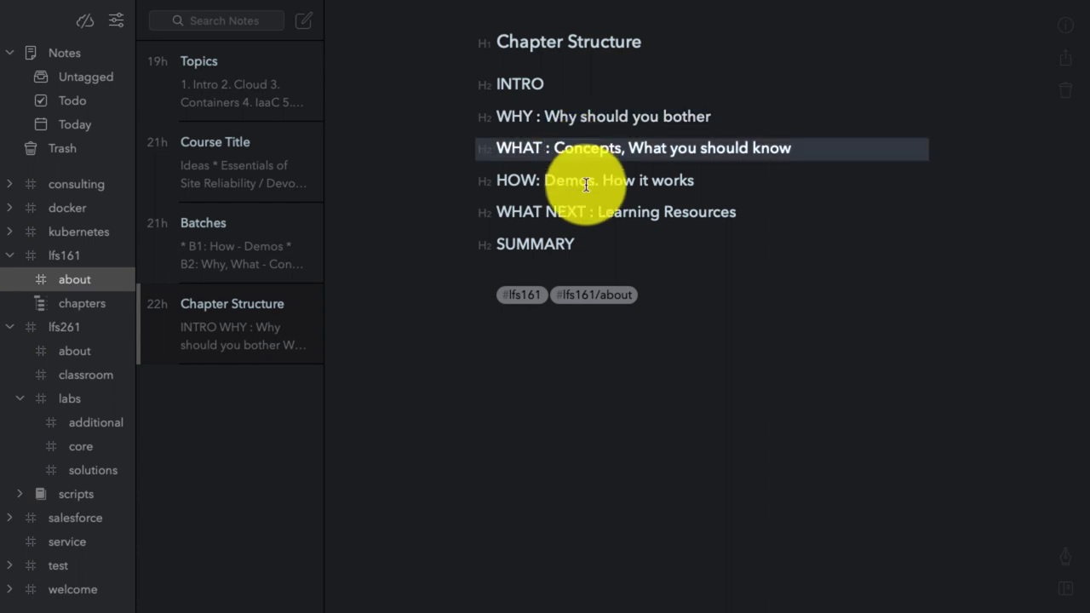
click(590, 124)
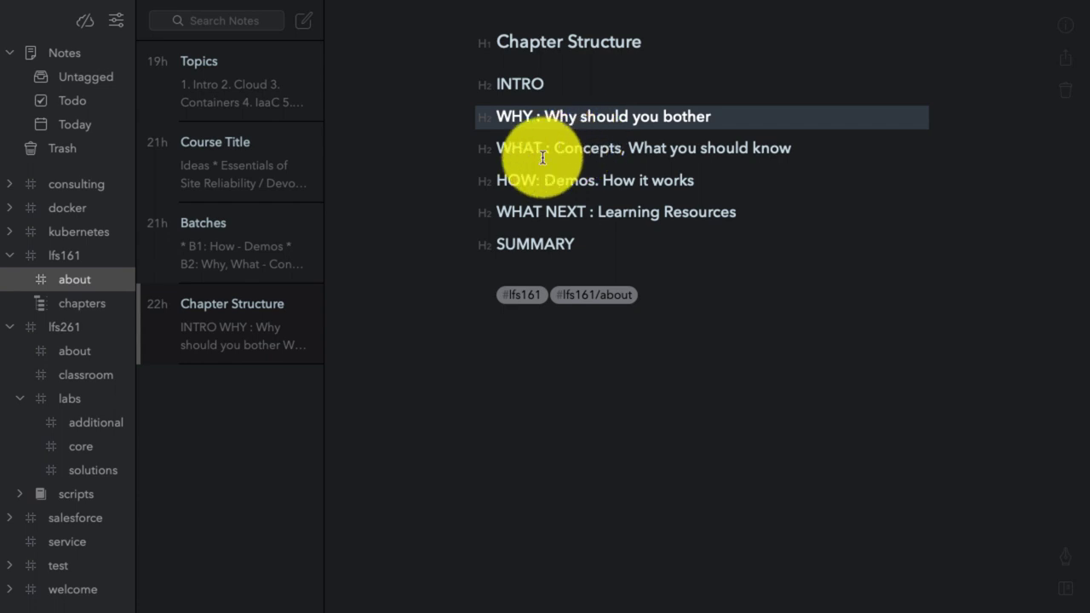
Open the CI/CD note from the lfs161 chapters tag and scroll through it
click(112, 305)
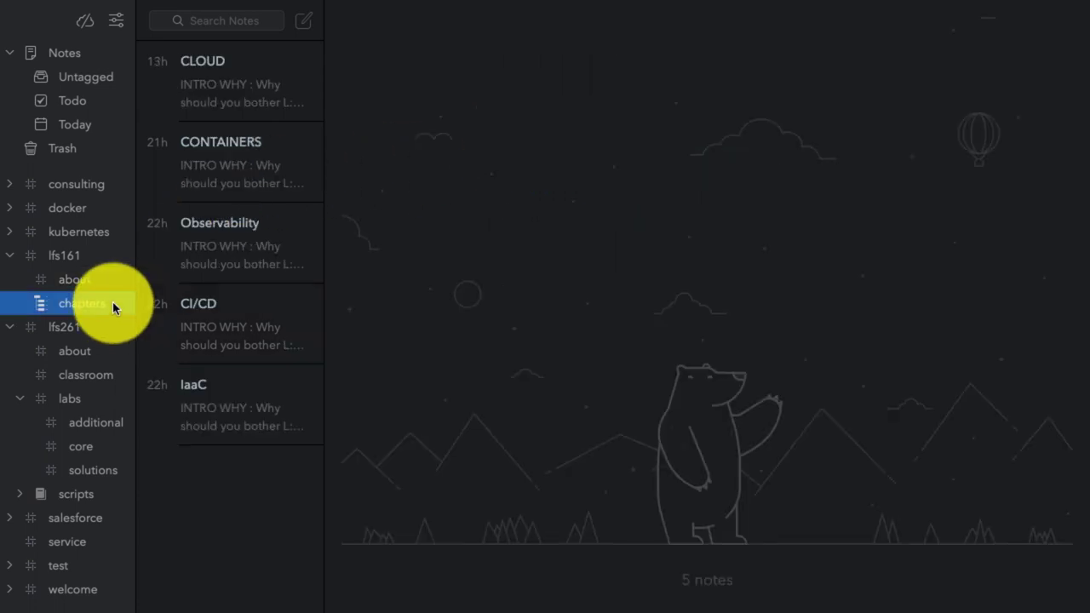
click(199, 316)
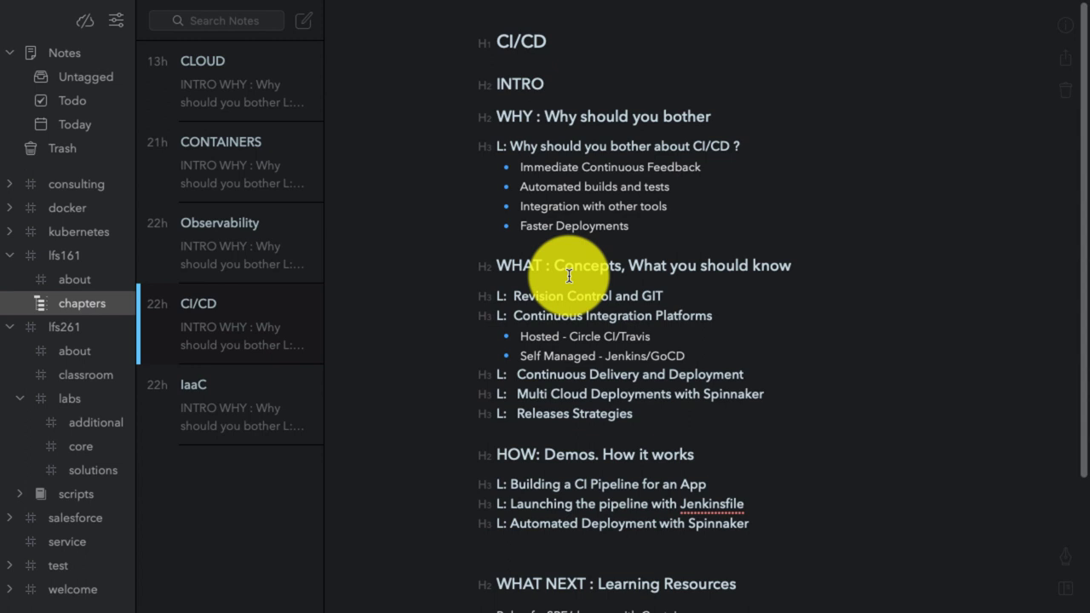
scroll(568, 275, down, 4)
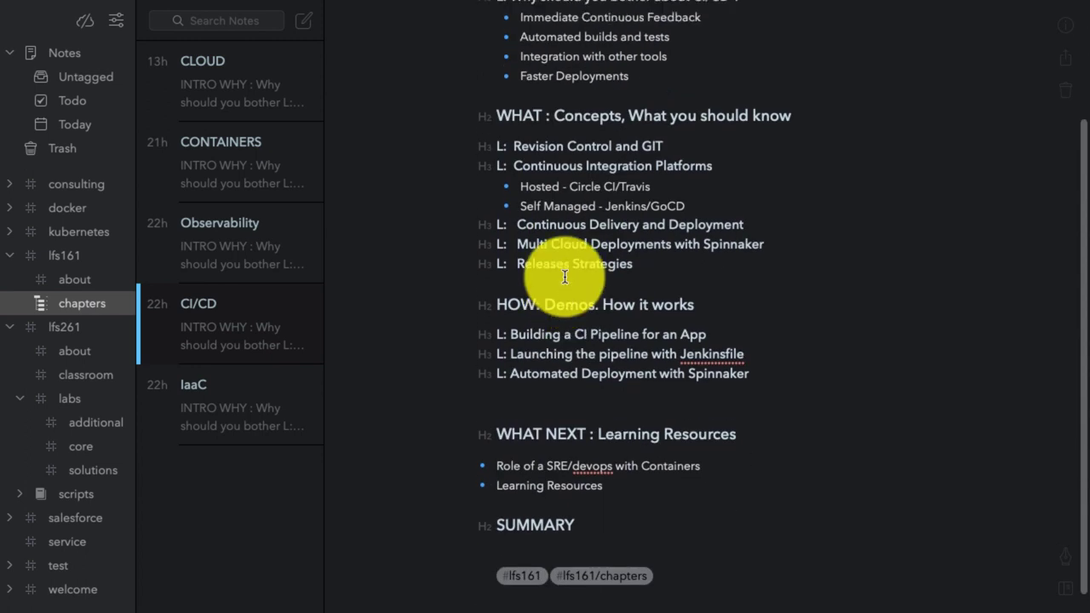
scroll(562, 276, up, 4)
scroll(557, 275, down, 5)
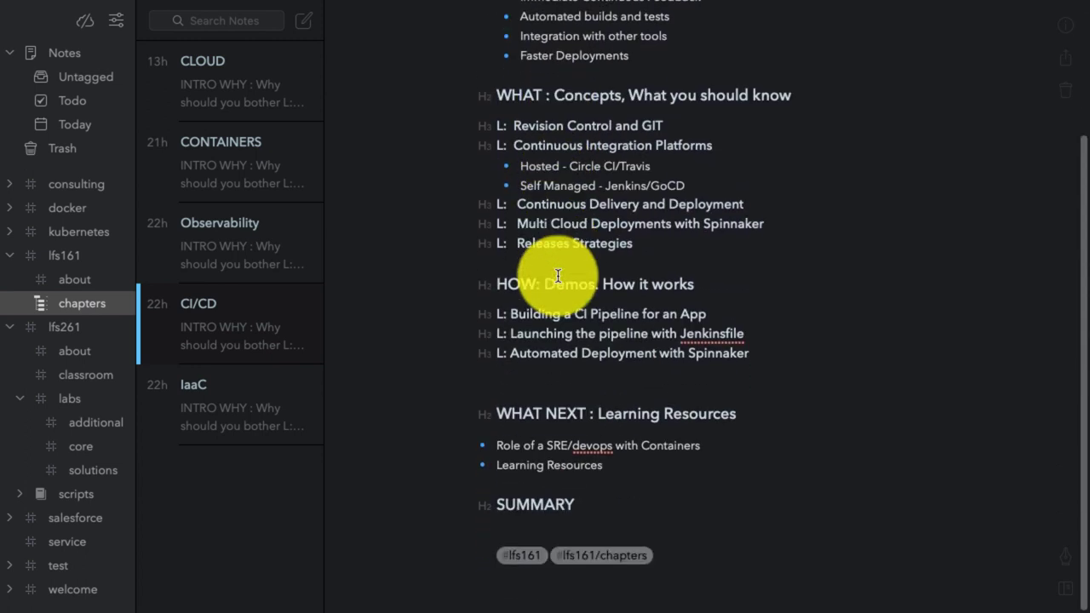
Select the CI/CD HOW and WHAT NEXT headings, then switch to the CLOUD note
triple_click(557, 275)
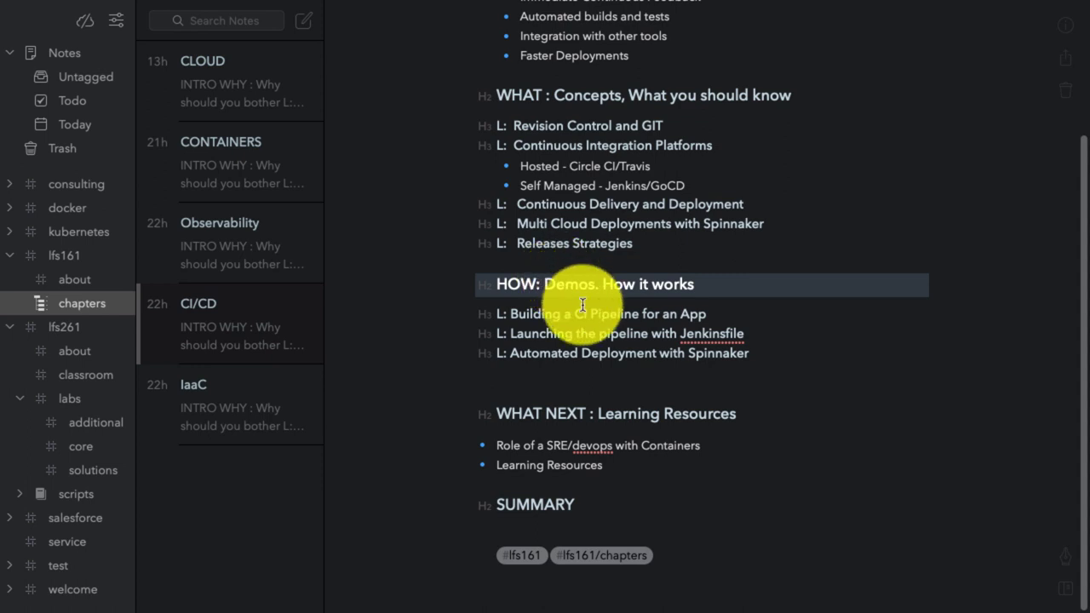
triple_click(585, 414)
triple_click(585, 415)
click(586, 415)
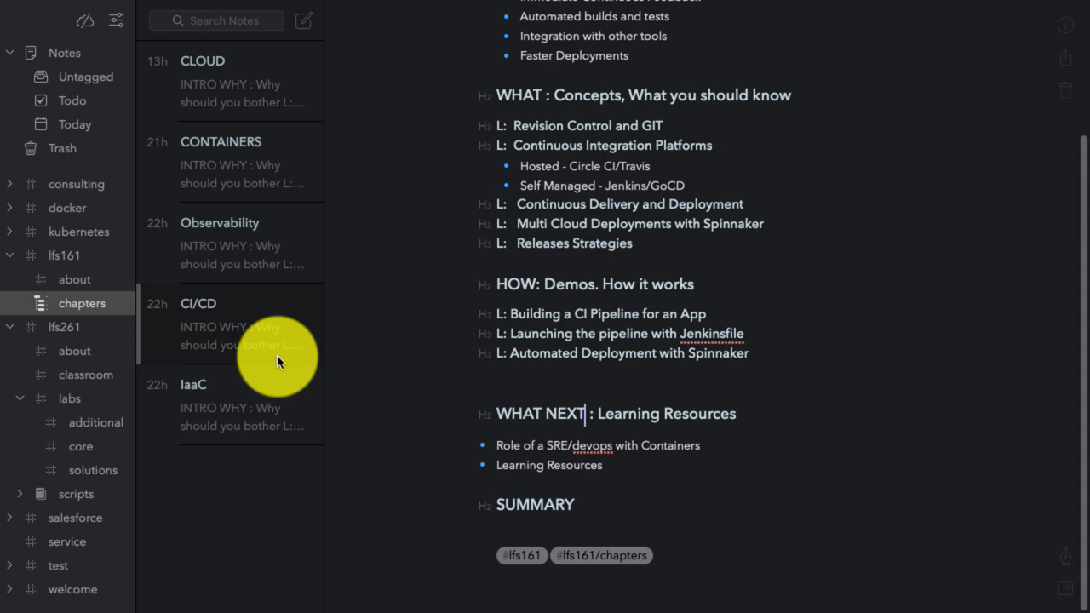
click(248, 102)
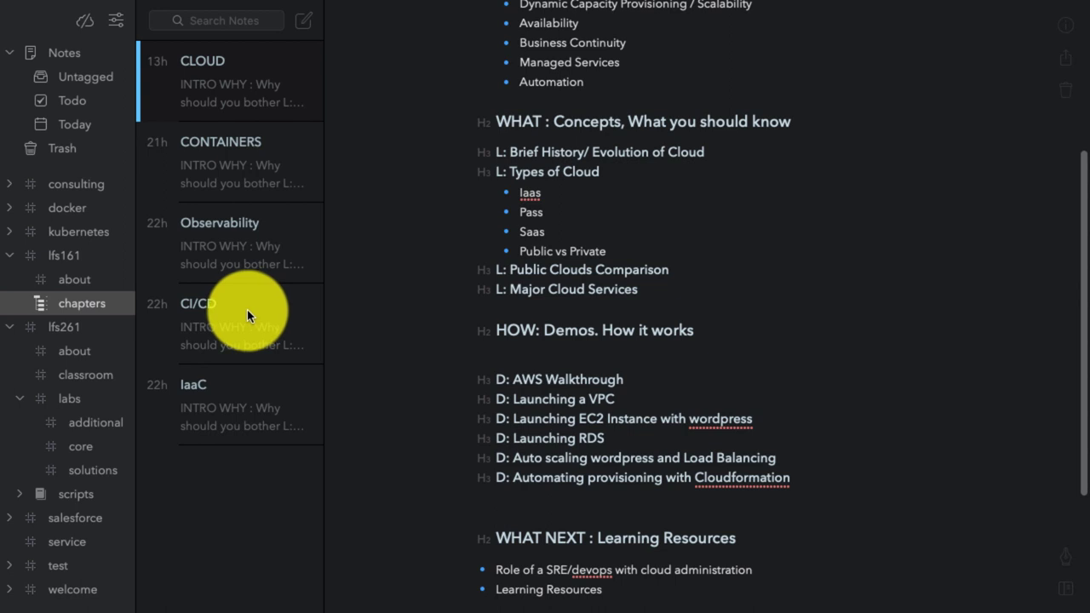
click(247, 309)
click(227, 377)
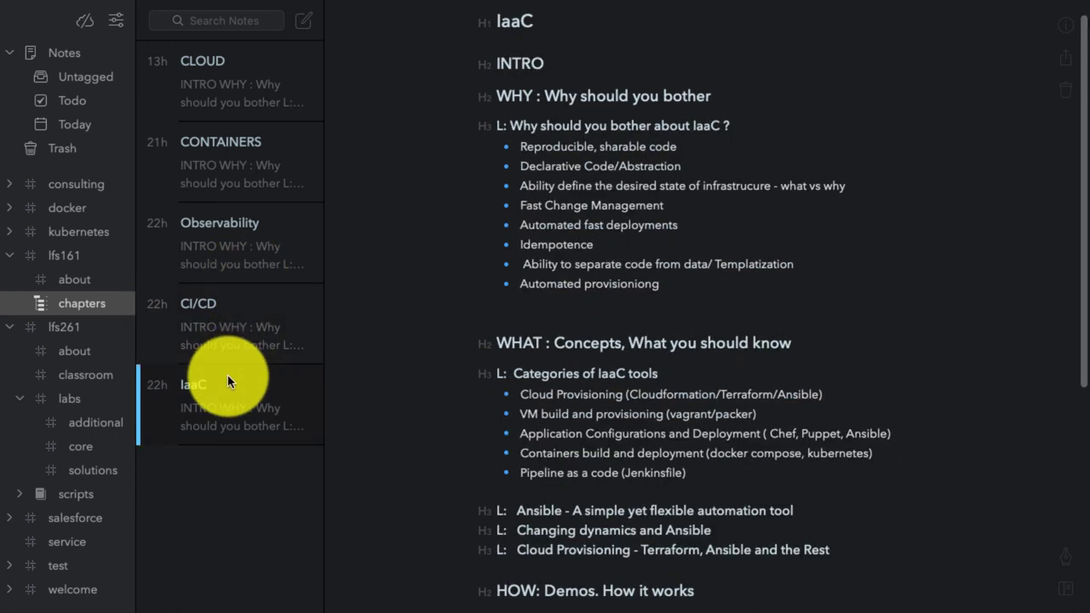
scroll(651, 235, down, 3)
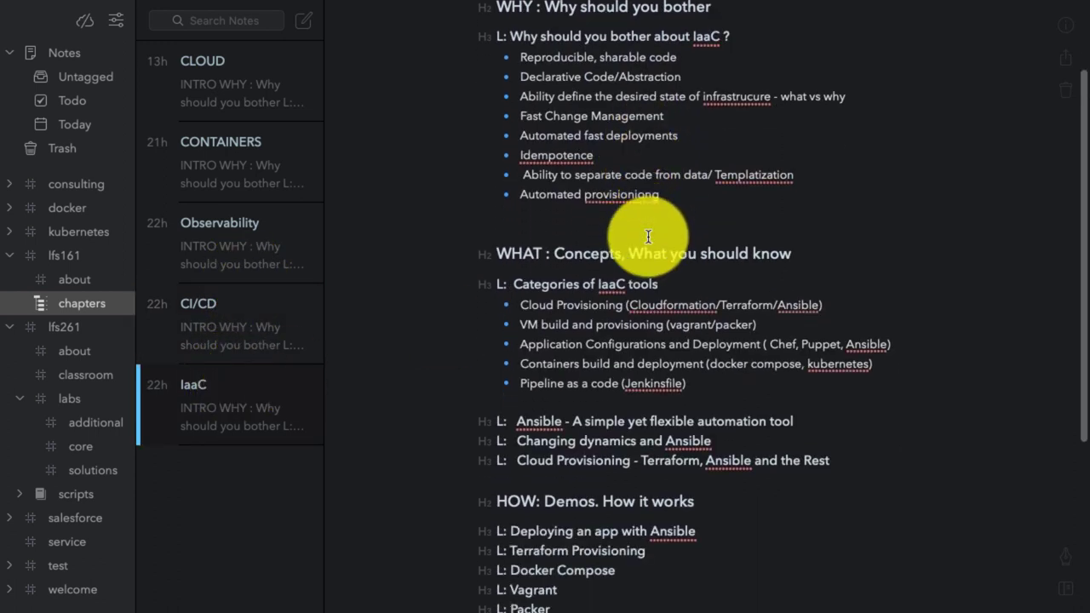
scroll(648, 237, up, 1)
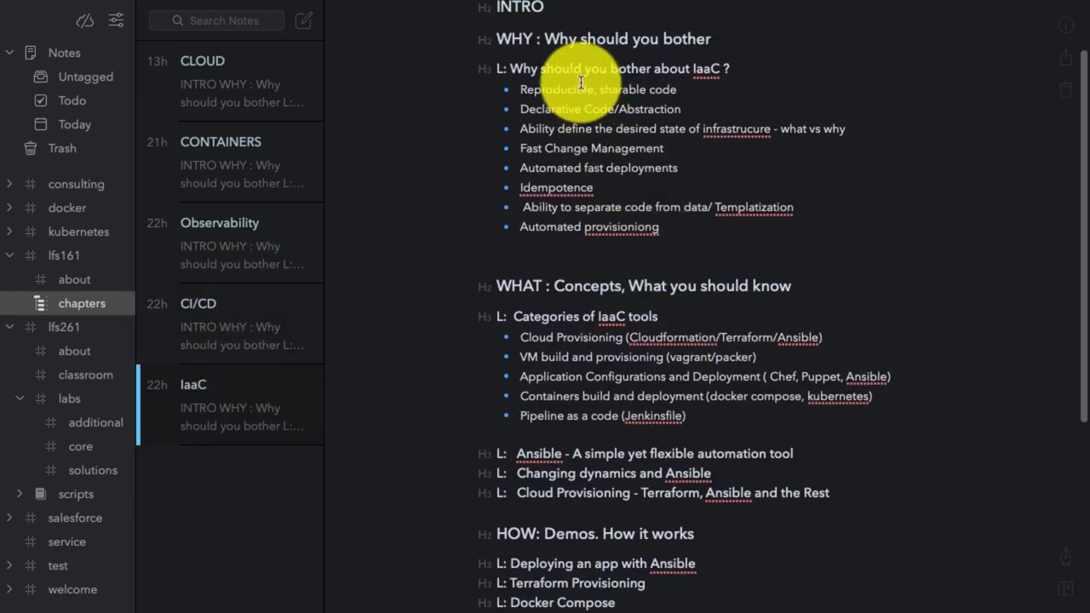
click(502, 68)
drag(502, 68, 713, 264)
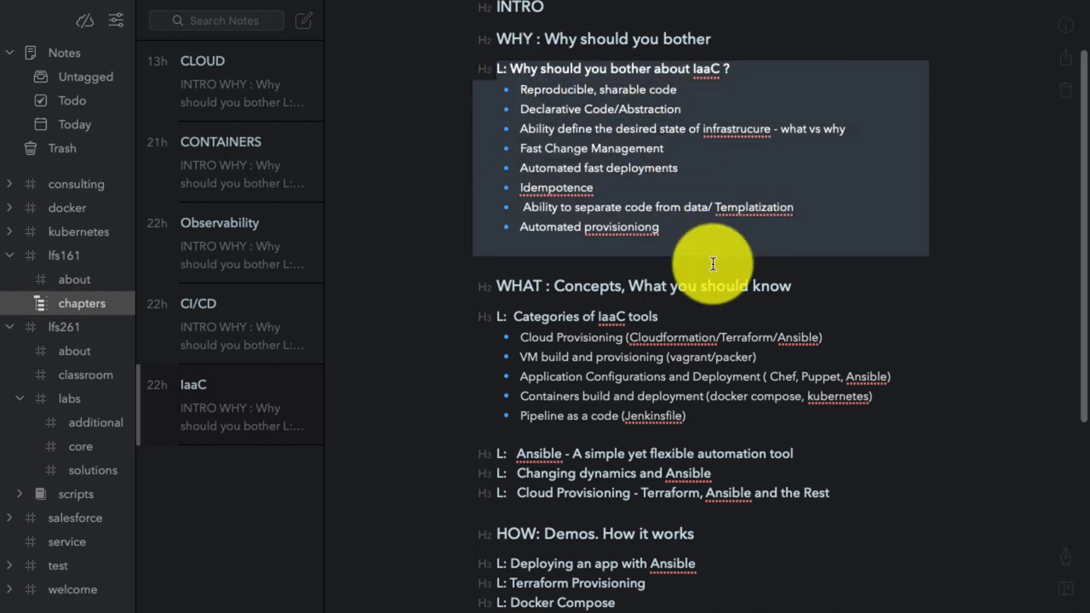
scroll(708, 264, down, 5)
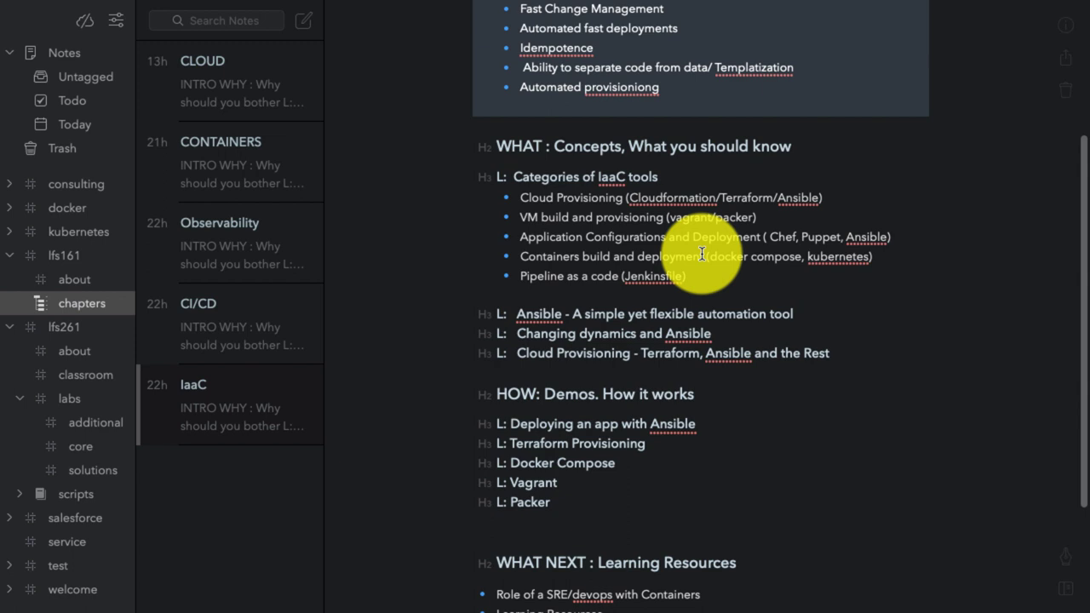
drag(499, 173, 701, 282)
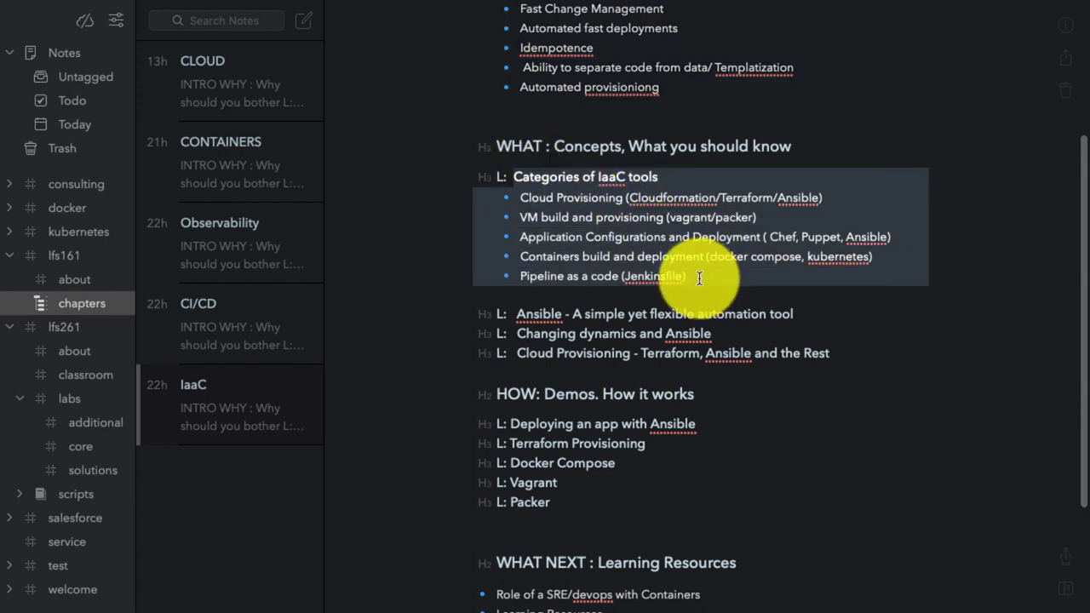
scroll(699, 279, down, 2)
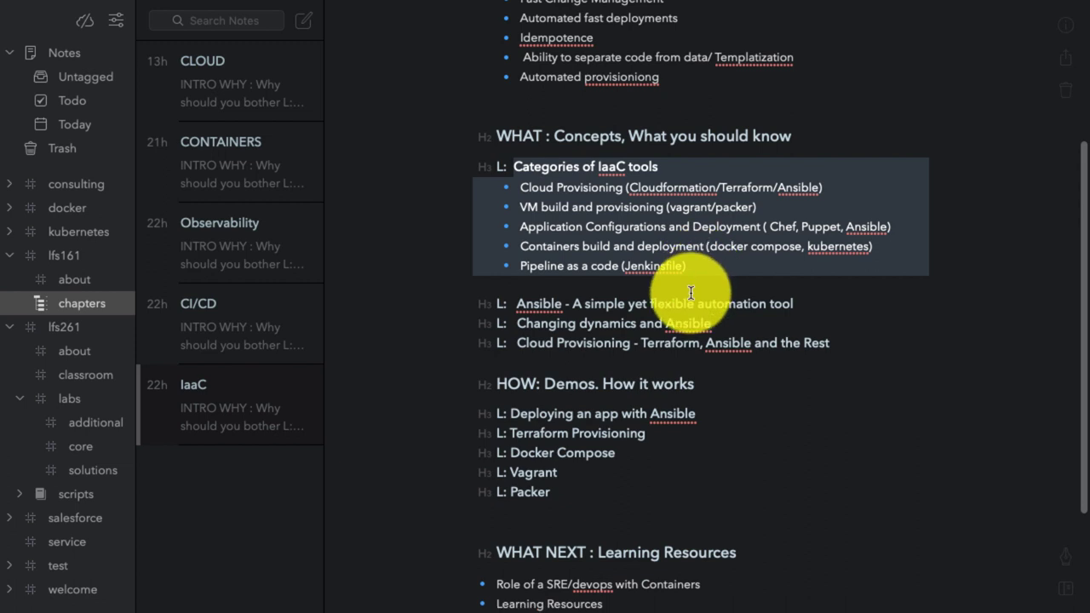
click(699, 283)
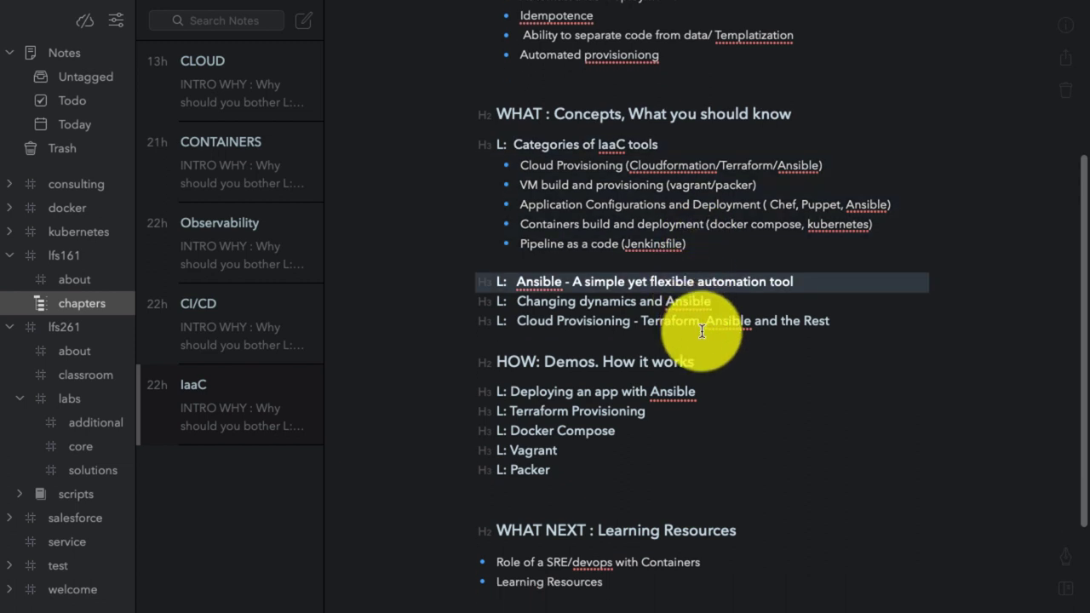
click(700, 323)
scroll(700, 325, down, 4)
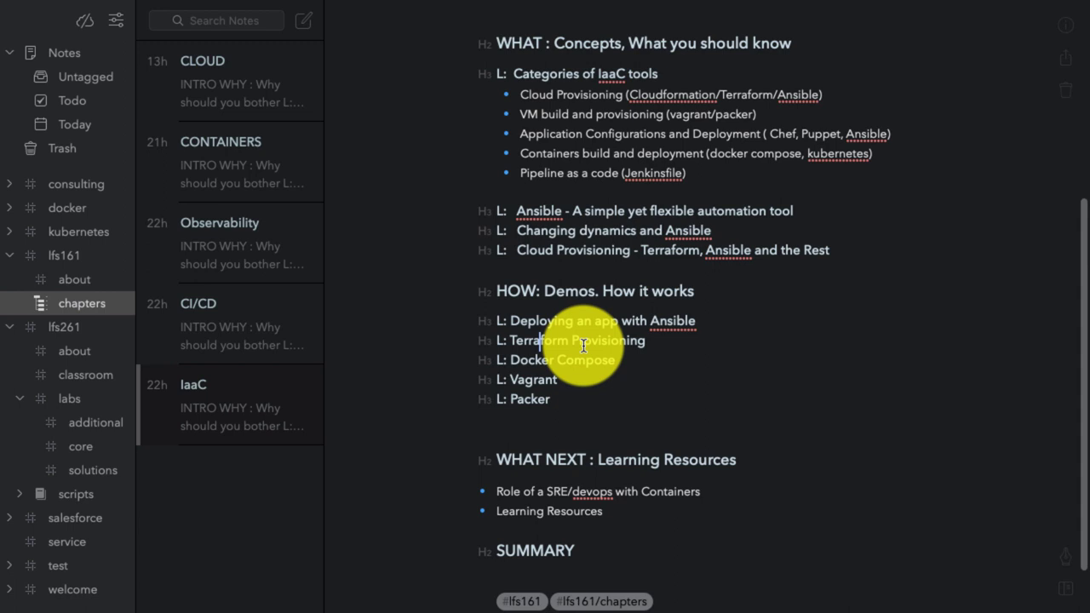
click(539, 342)
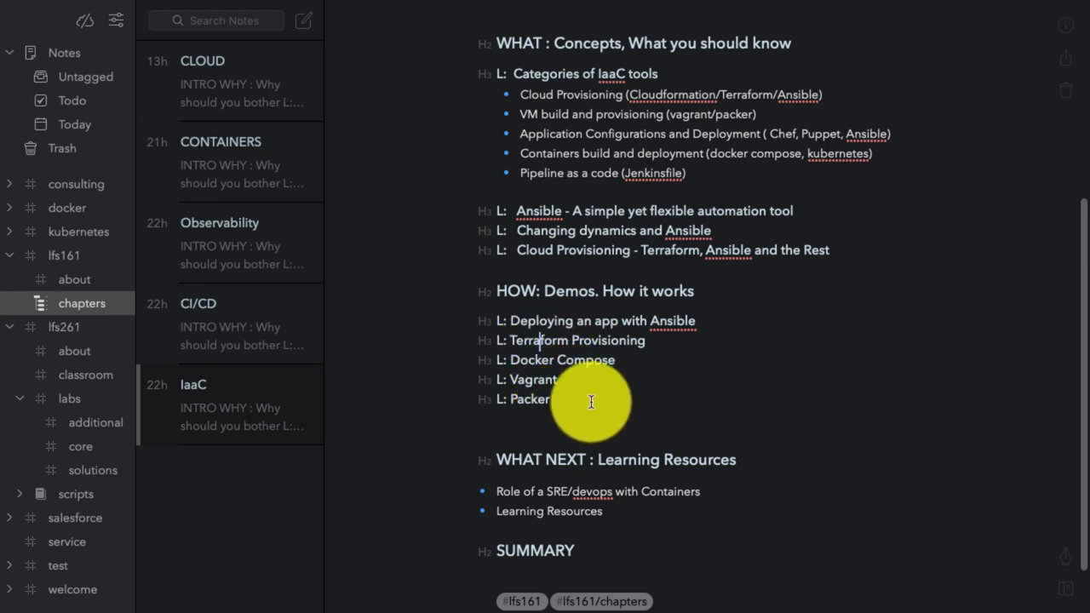
scroll(598, 401, down, 2)
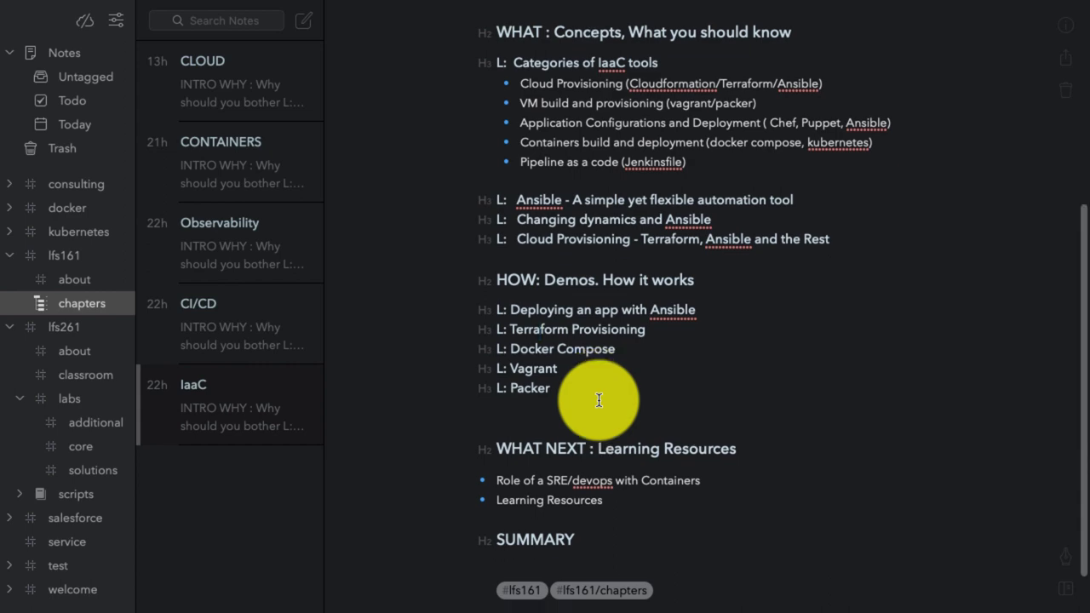
click(598, 400)
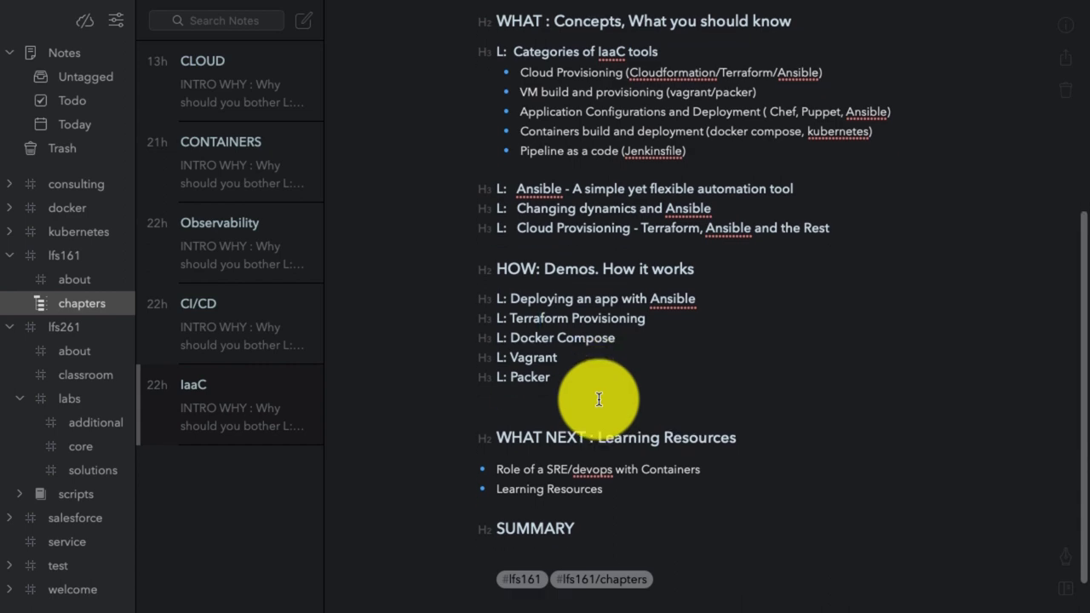
scroll(599, 400, down, 3)
scroll(527, 384, up, 10)
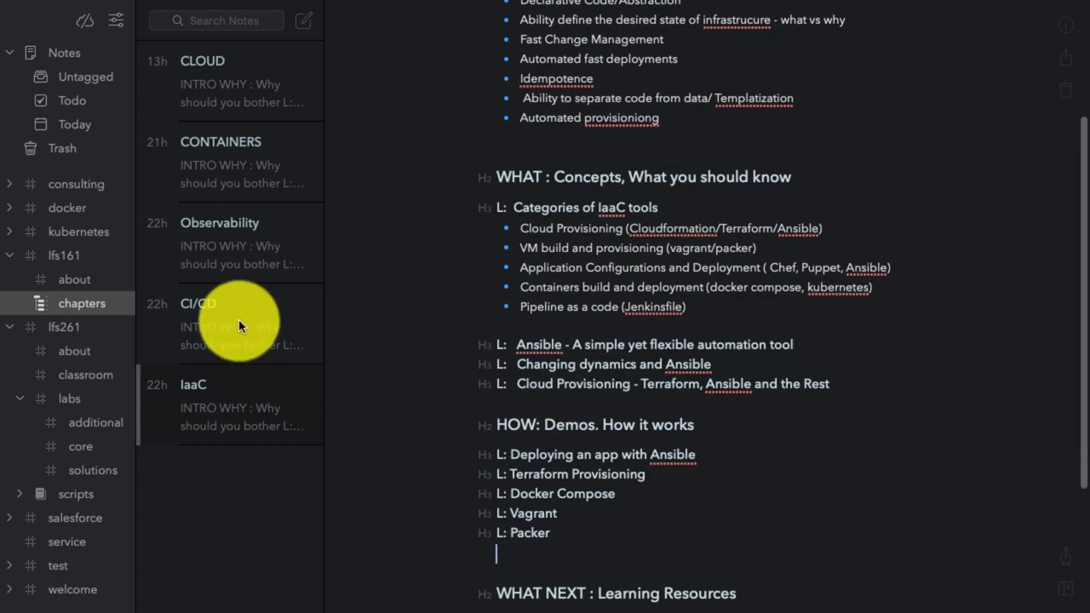
Review the CI/CD, Observability and CONTAINERS chapter notes, scrolling through each one
click(238, 325)
scroll(477, 230, up, 1)
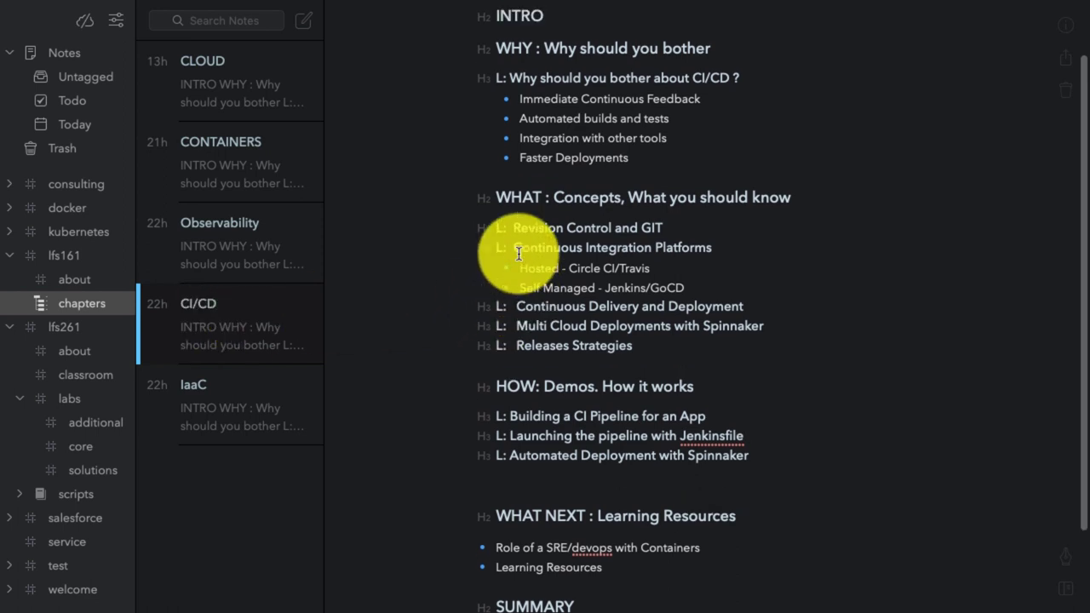
scroll(518, 254, down, 3)
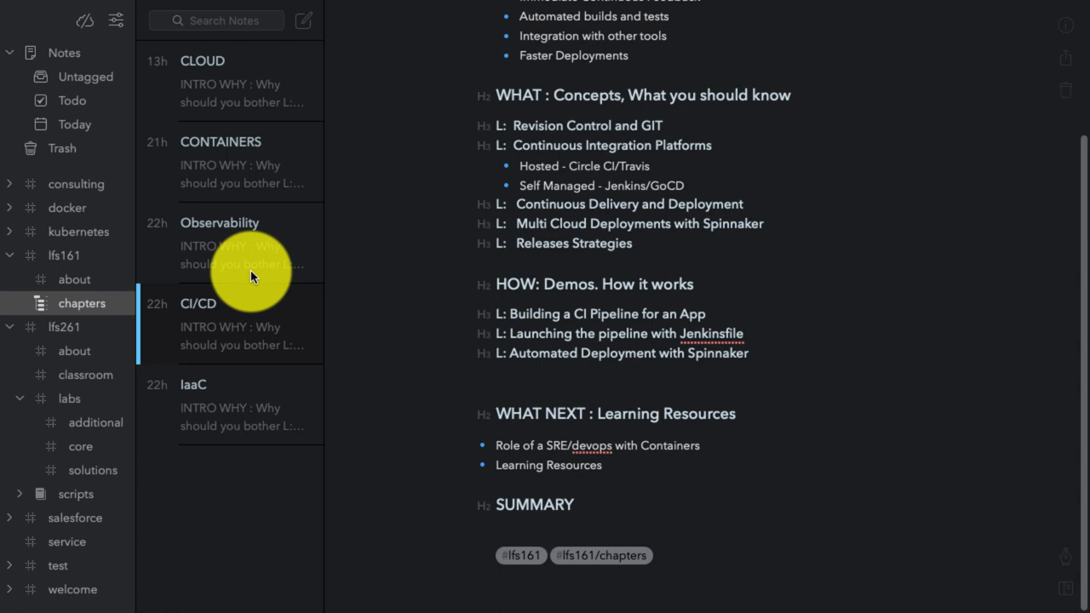
scroll(457, 267, up, 2)
click(266, 232)
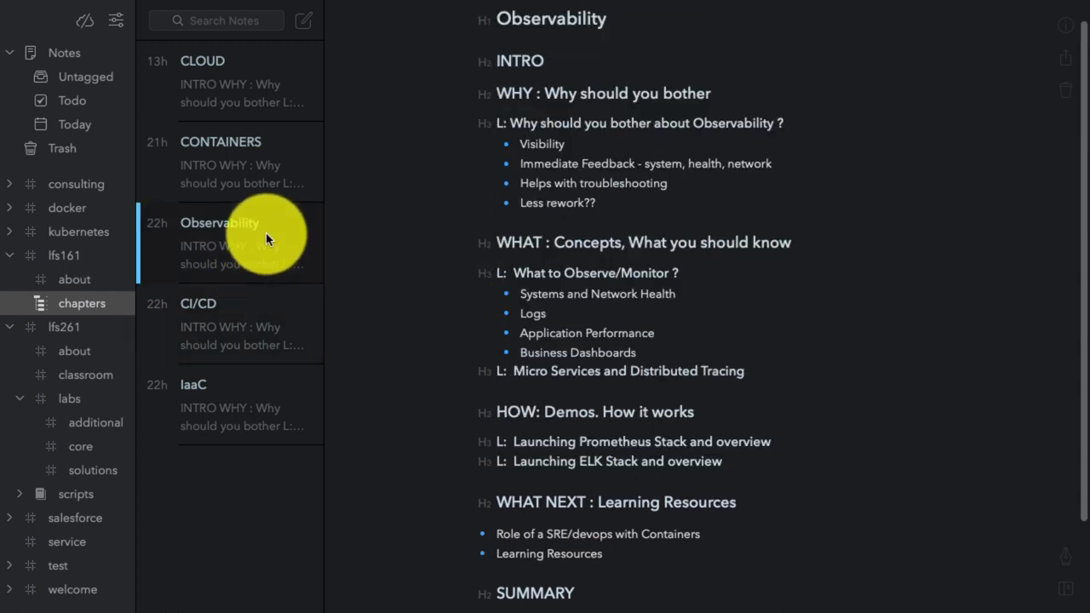
scroll(483, 238, down, 1)
scroll(482, 239, down, 5)
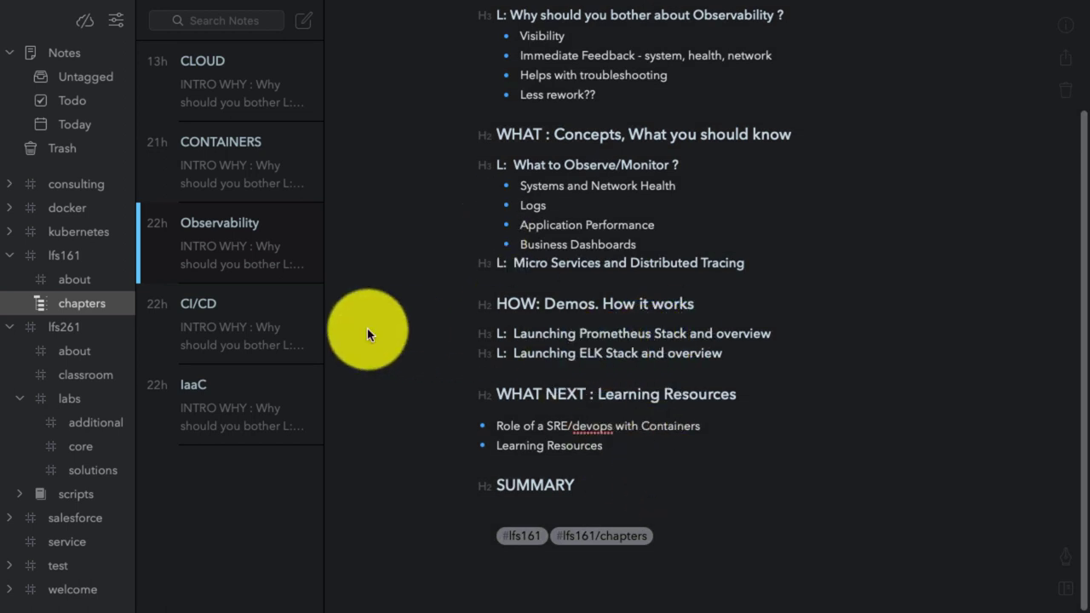
click(263, 150)
scroll(564, 275, down, 3)
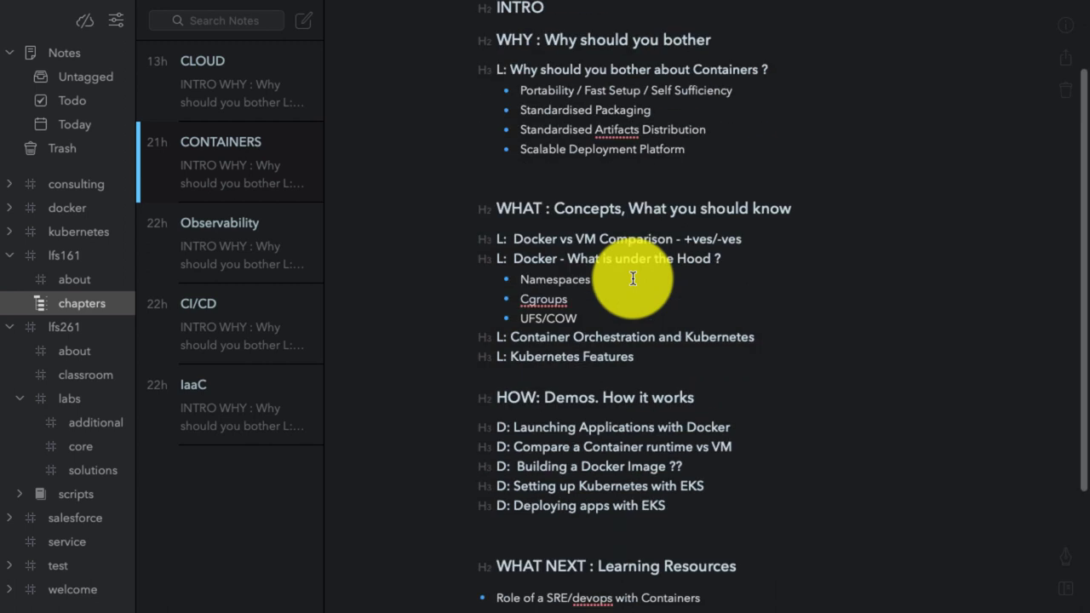
scroll(573, 248, down, 1)
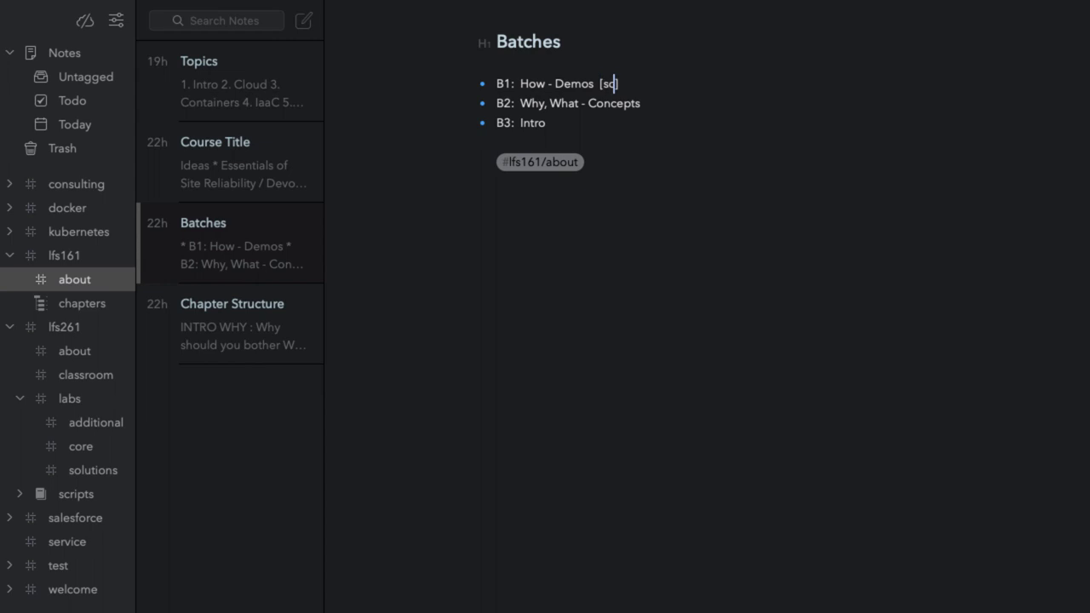
Label B1 in the Batches note as 'screen record + voiceover'
text(reen record + voiceover)
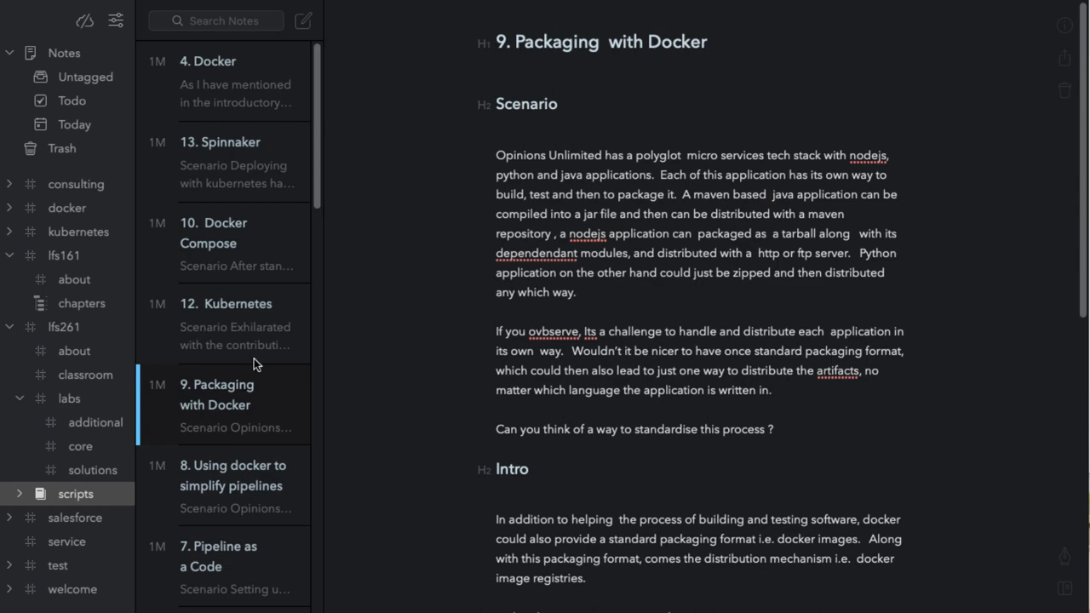
Open the '2. Defects and its effects' script note and scroll through its content
scroll(254, 358, down, 10)
scroll(282, 252, down, 6)
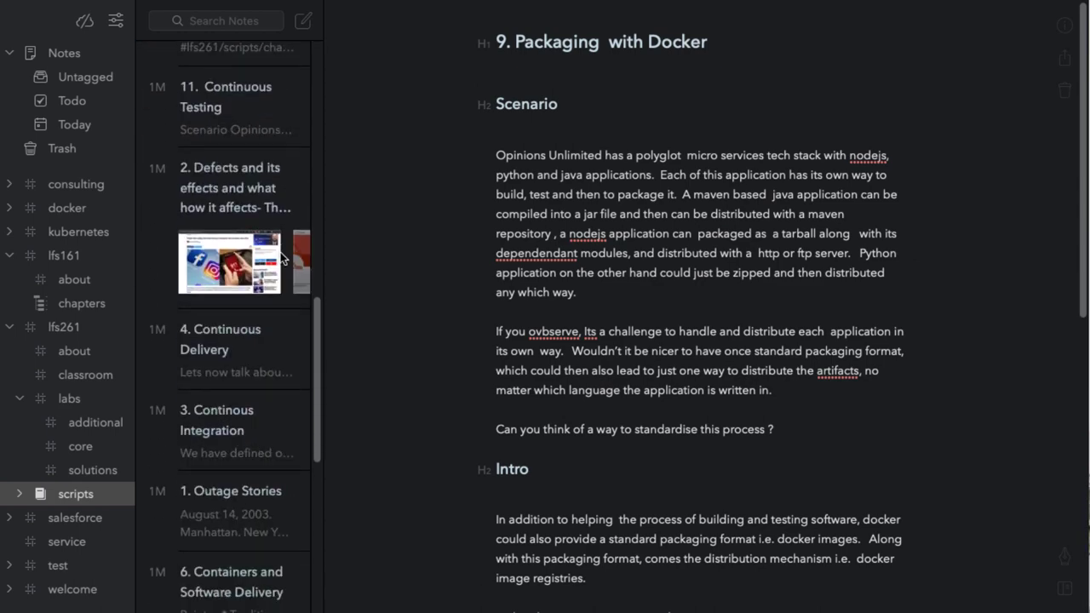
click(281, 192)
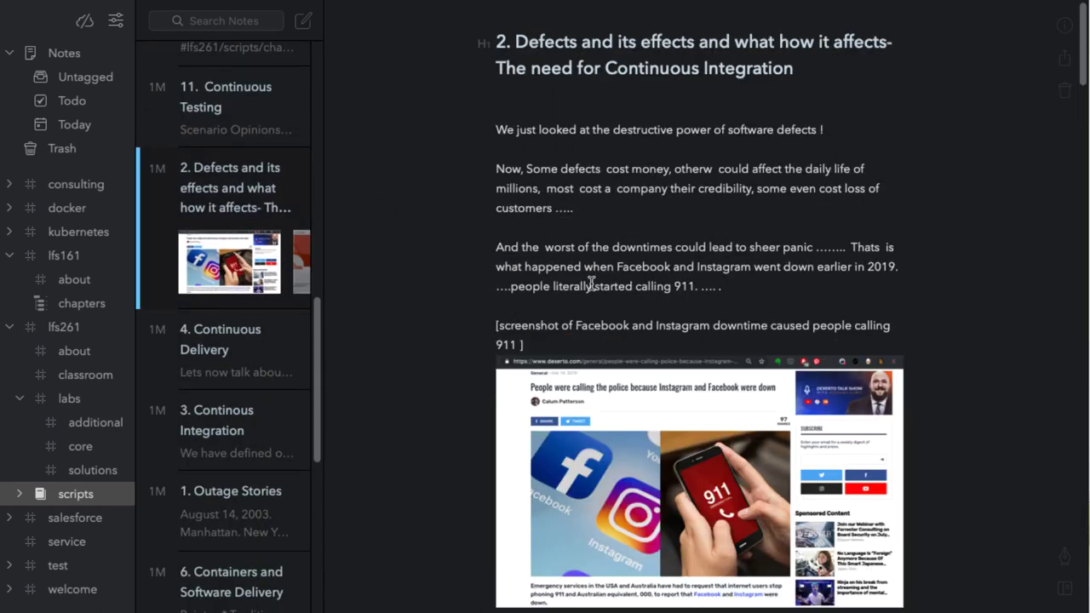
scroll(588, 283, down, 8)
scroll(591, 282, down, 15)
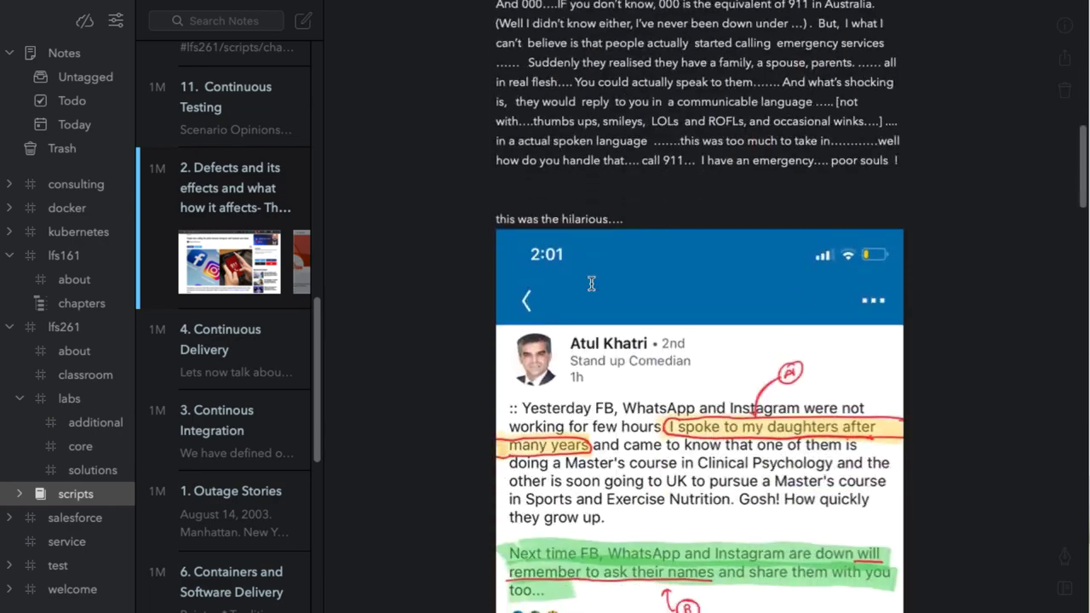
scroll(591, 283, down, 3)
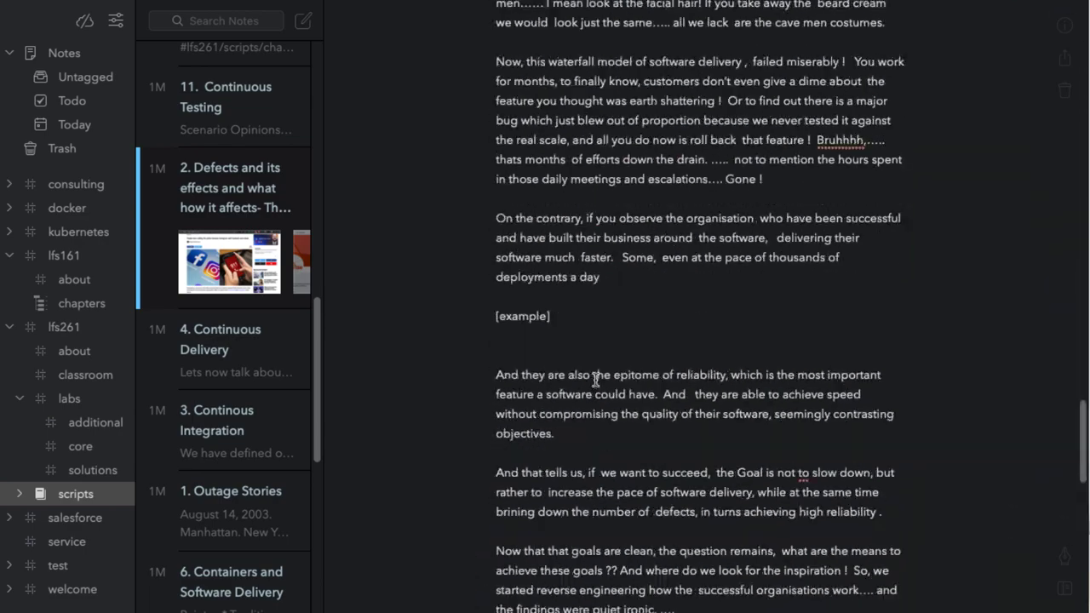